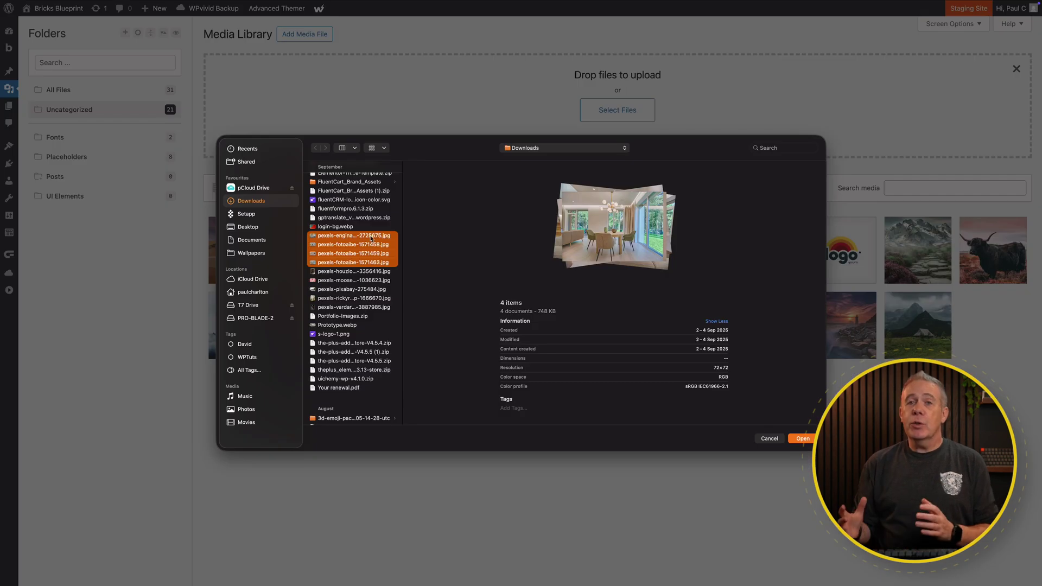
# Drag the four selected pexels JPGs from Downloads onto the Media Library's Drop files to upload area
pyautogui.moveTo(361, 237); pyautogui.dragTo(486, 89)
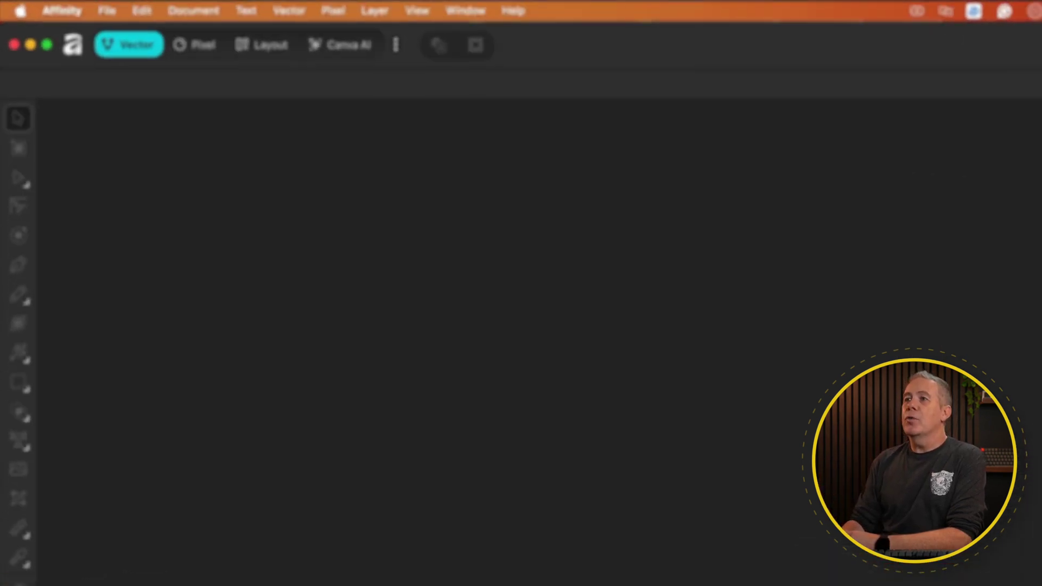
# Open the New Batch Job dialog via File > New Image Process > Batch Job
pyautogui.click(122, 13)
pyautogui.moveTo(147, 112)
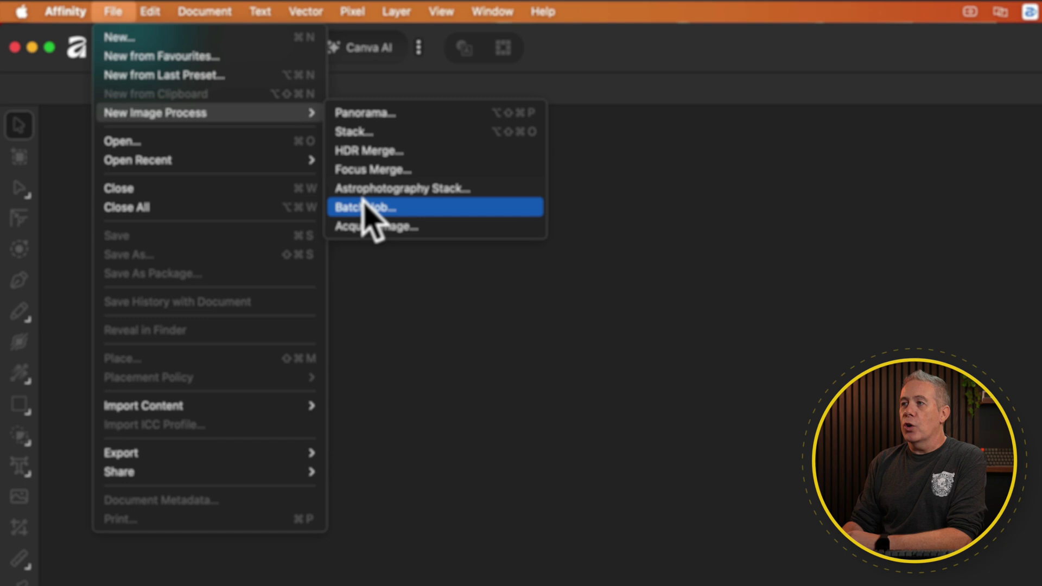
pyautogui.click(365, 208)
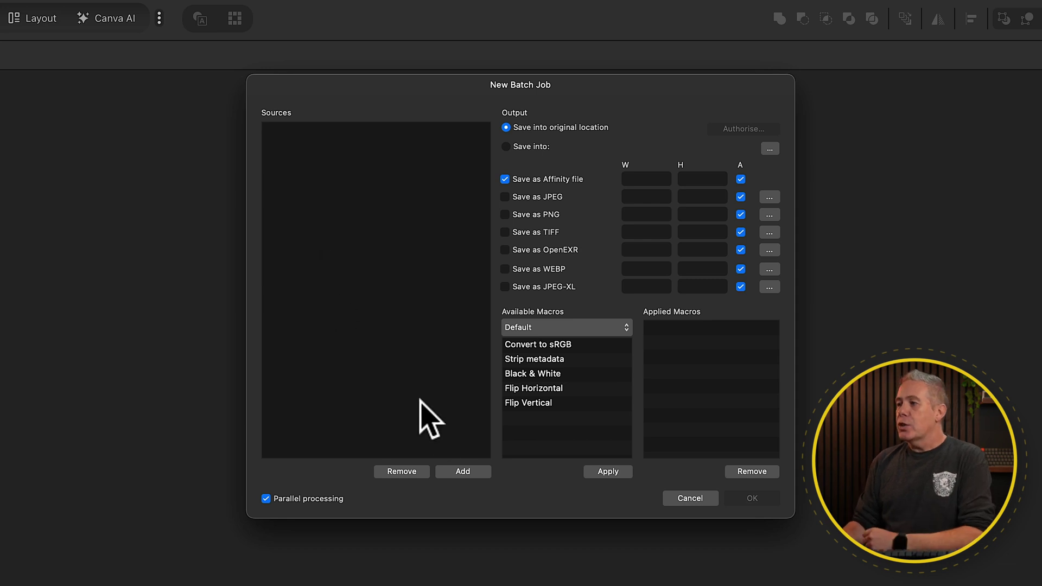
# Add all nine Pexels images, from Car2.png through the last file, as batch sources
pyautogui.click(464, 471)
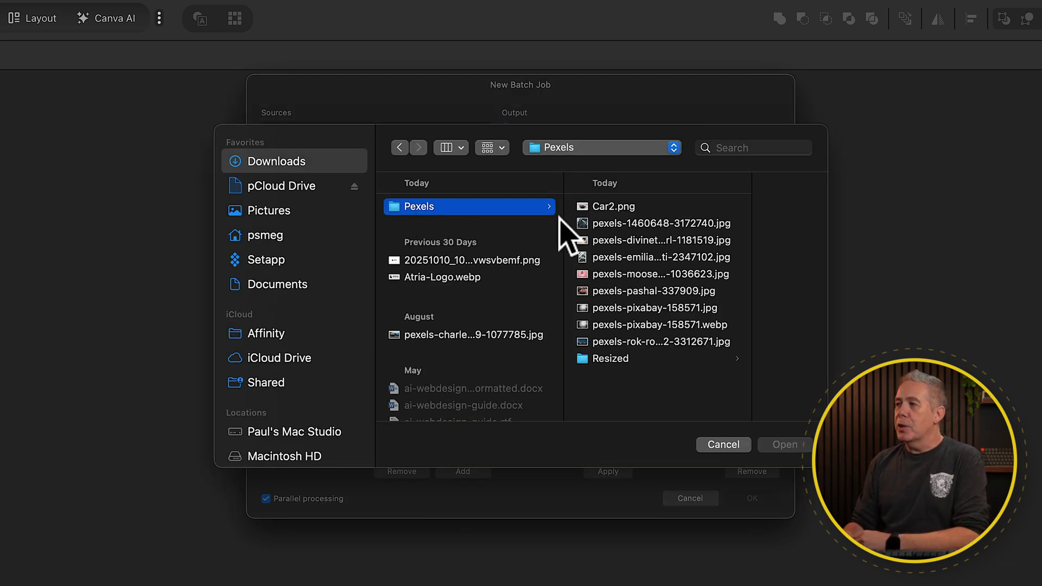
pyautogui.click(618, 207)
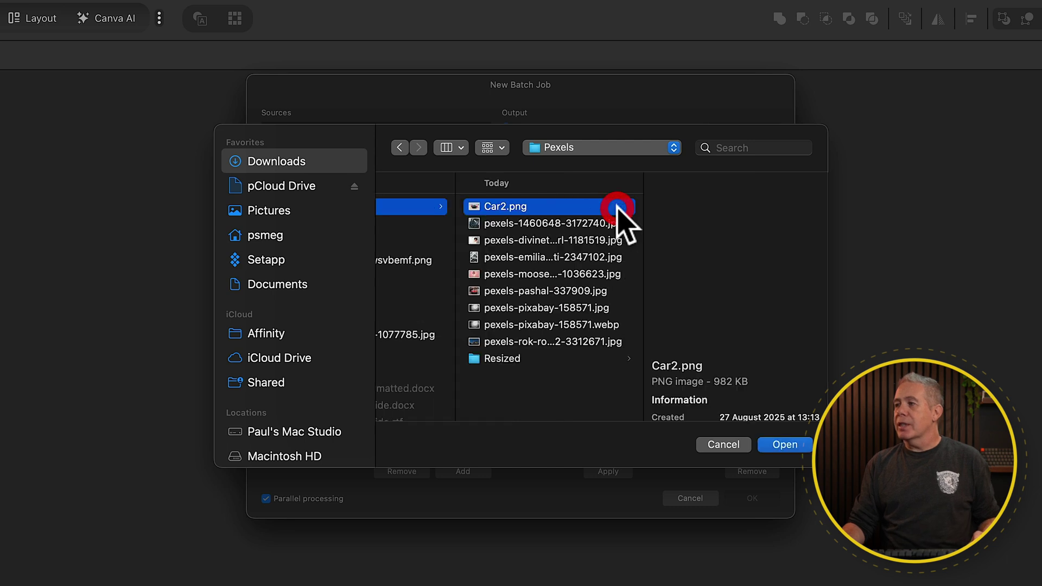
pyautogui.keyDown('shift'); pyautogui.click(559, 342); pyautogui.keyUp('shift')
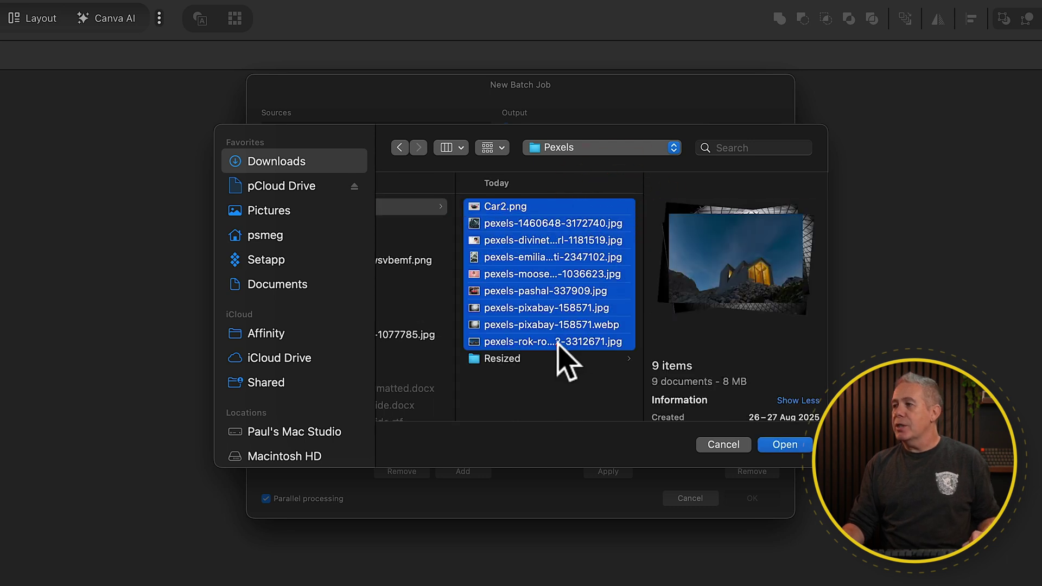
pyautogui.click(780, 444)
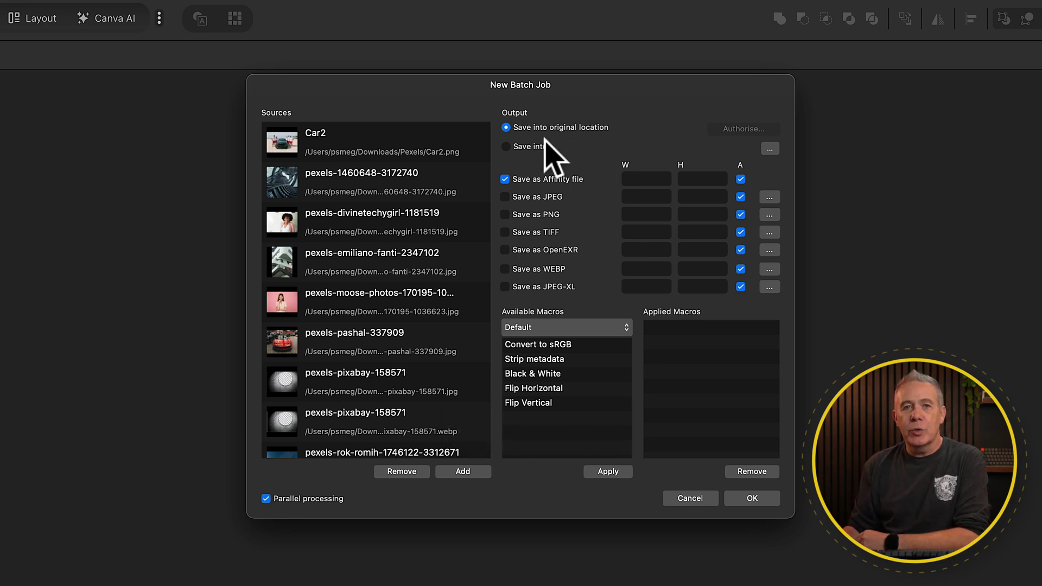
# Set the batch output to Save into the Resized folder inside Downloads/Pexels
pyautogui.click(520, 146)
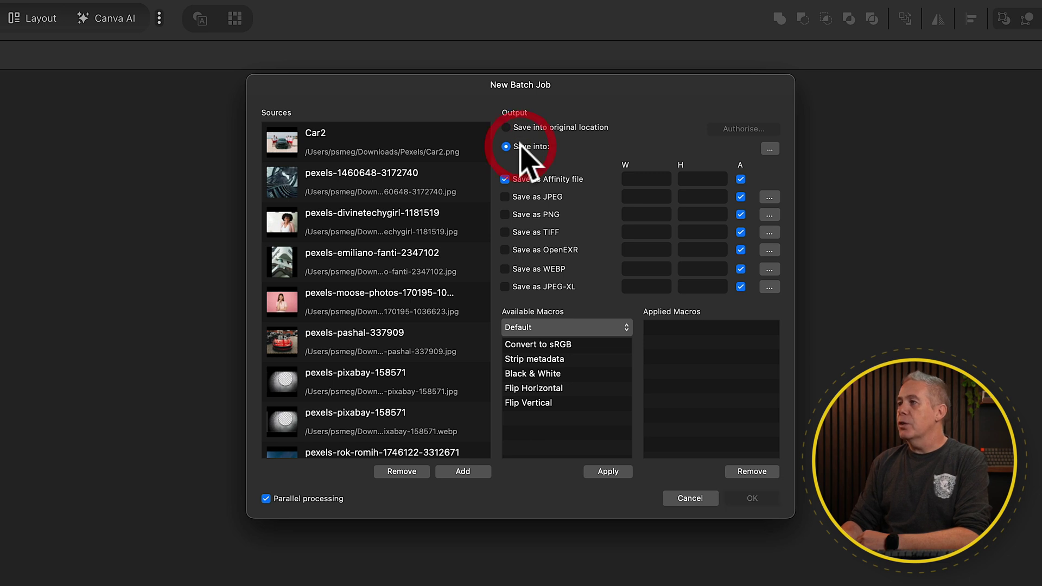
pyautogui.click(772, 151)
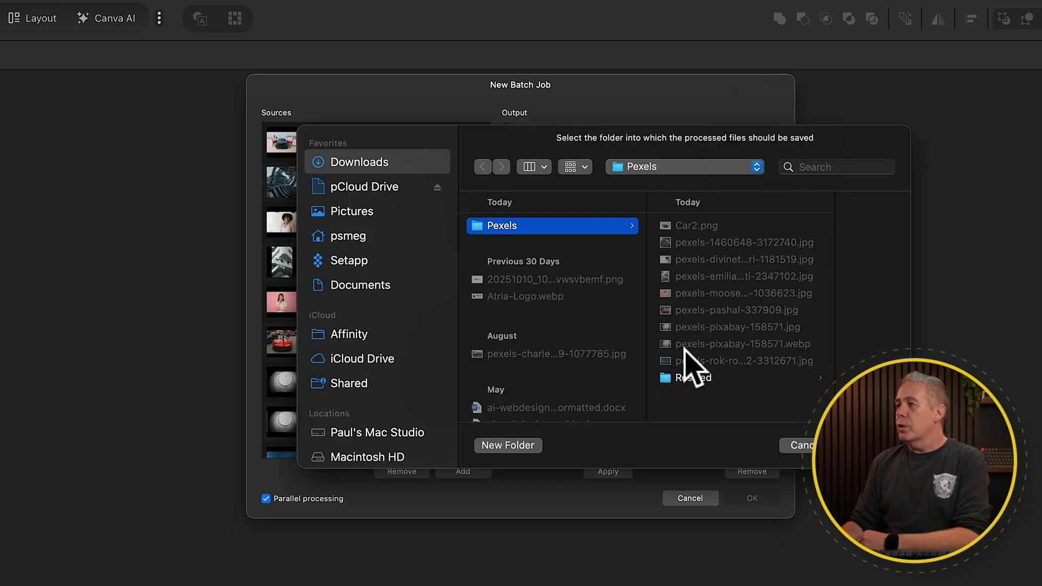
pyautogui.click(685, 379)
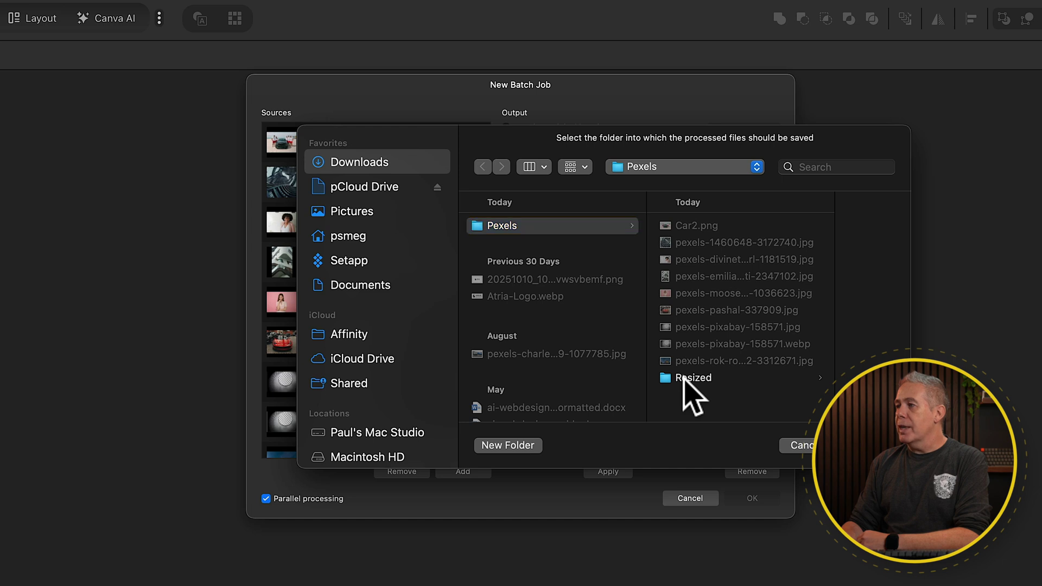
pyautogui.press('Return')
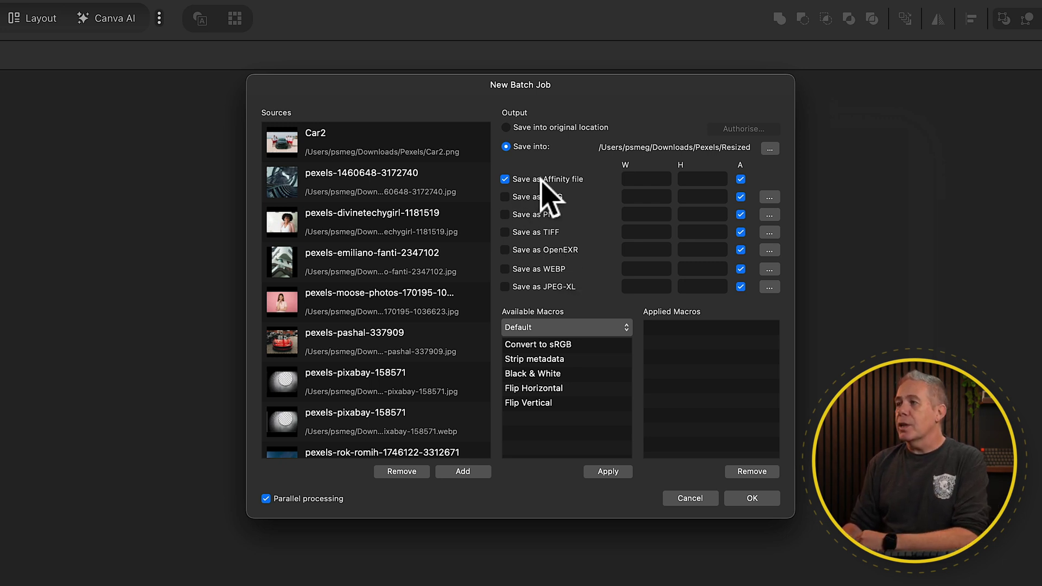
# Turn off Affinity file output and enable JPEG and WEBP, leaving PNG and JPEG-XL off
pyautogui.click(505, 179)
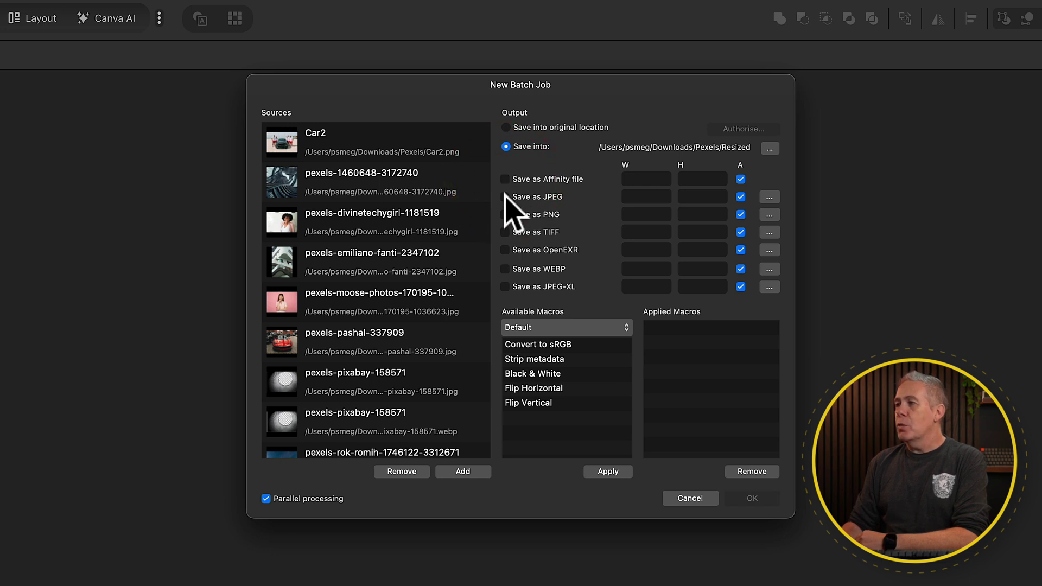
pyautogui.click(505, 197)
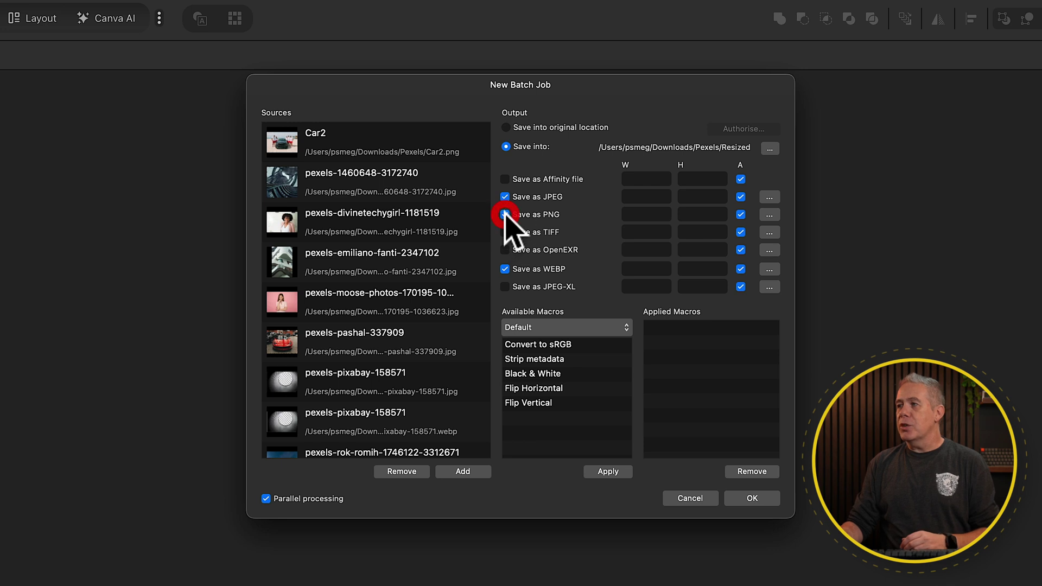
pyautogui.click(505, 214)
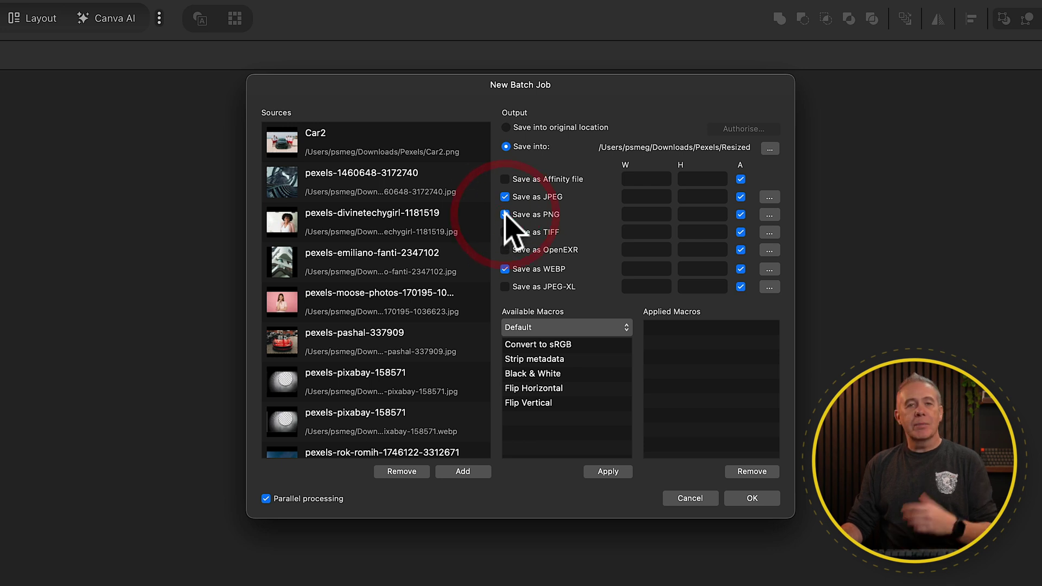
pyautogui.click(505, 287)
pyautogui.click(505, 287)
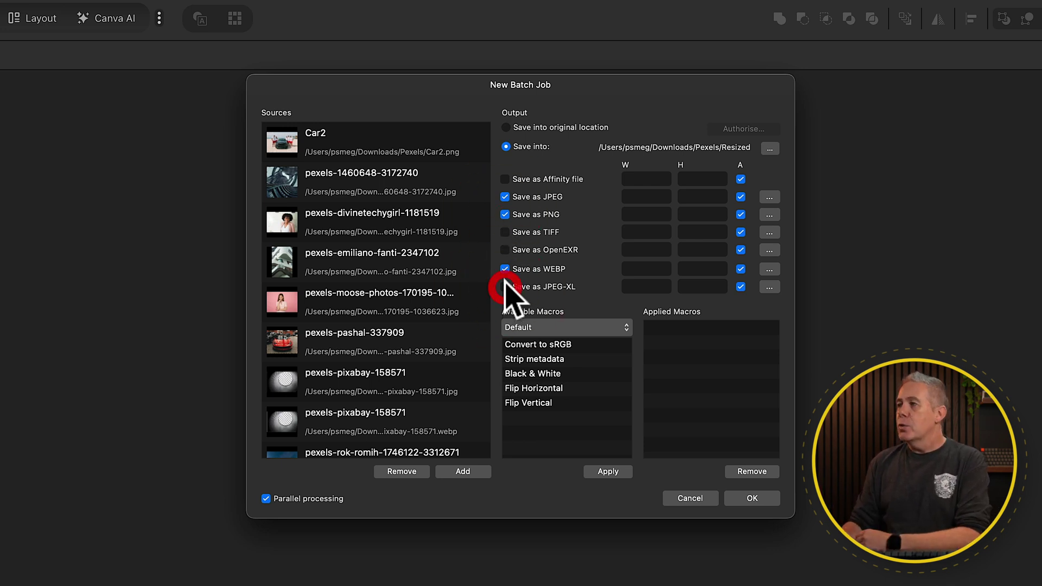
pyautogui.click(505, 215)
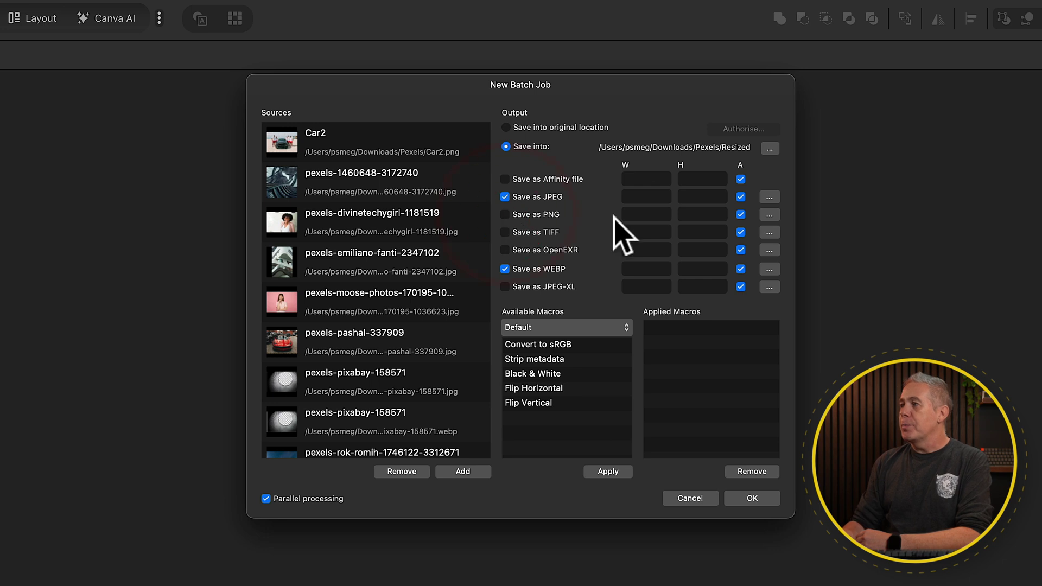
# Enter a width of 1024 for both the JPEG and WEBP outputs, correcting the JPEG width
pyautogui.click(650, 197)
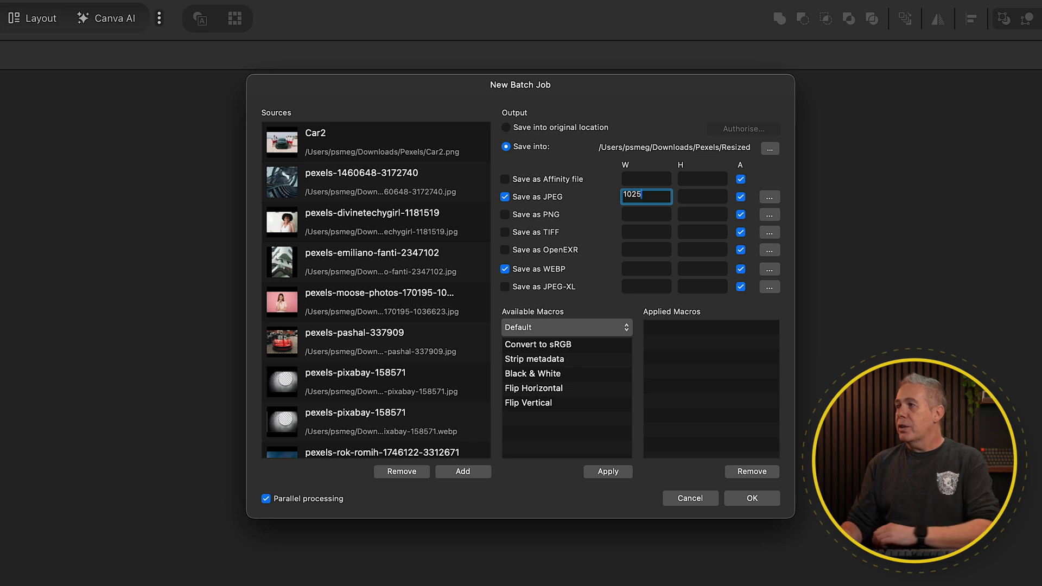
pyautogui.click(650, 269)
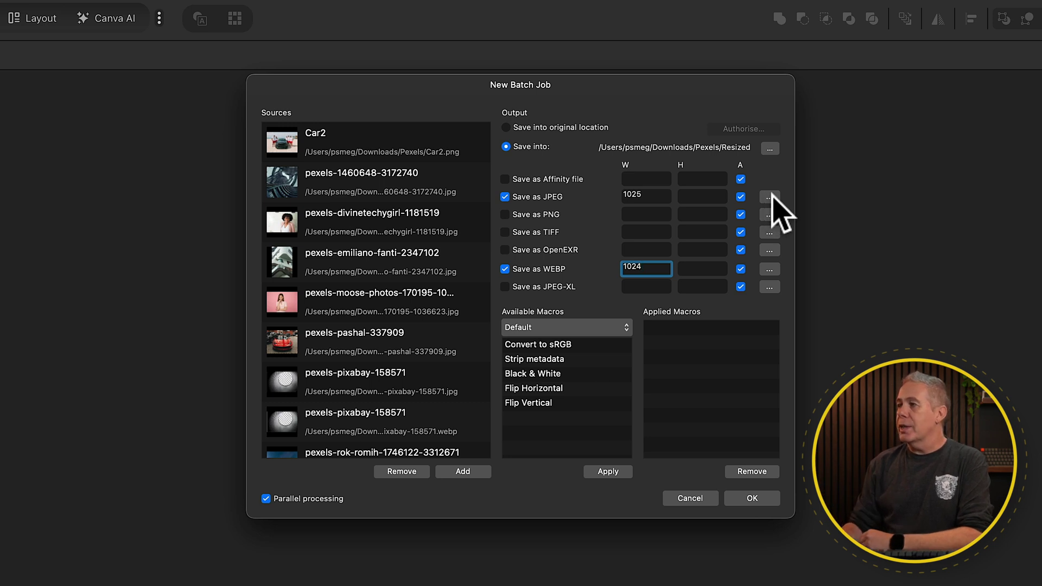
pyautogui.hotkey('shift', 'Tab')
pyautogui.hotkey('shift', 'Tab')
pyautogui.hotkey('shift', 'Tab')
pyautogui.hotkey('shift', 'Tab')
pyautogui.hotkey('shift', 'Tab')
pyautogui.hotkey('shift', 'Tab')
pyautogui.hotkey('shift', 'Tab')
pyautogui.hotkey('shift', 'Tab')
pyautogui.write('1024')
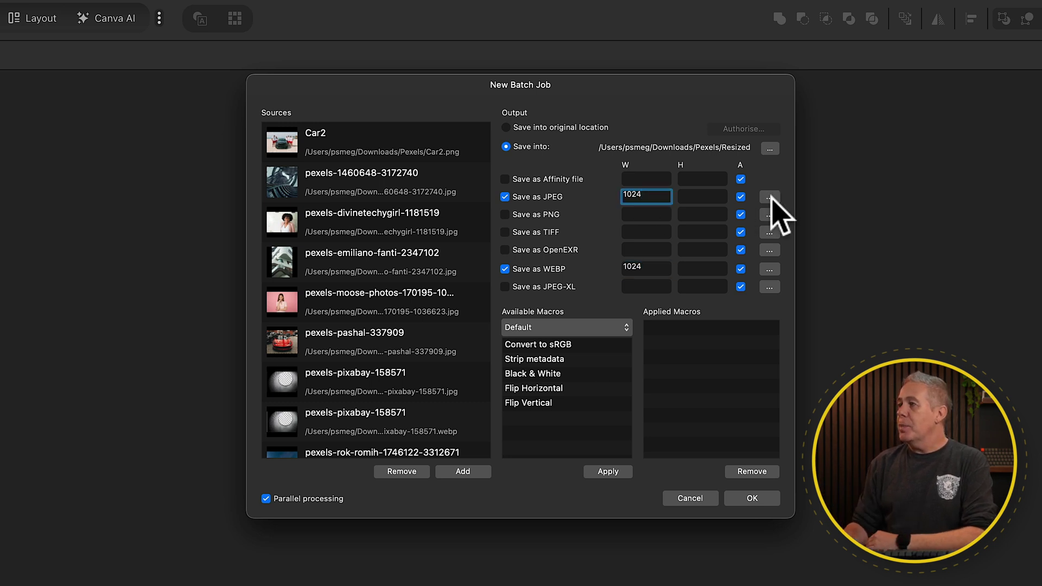
# Lower the JPEG output quality from 85 to 70 in its export options
pyautogui.click(770, 197)
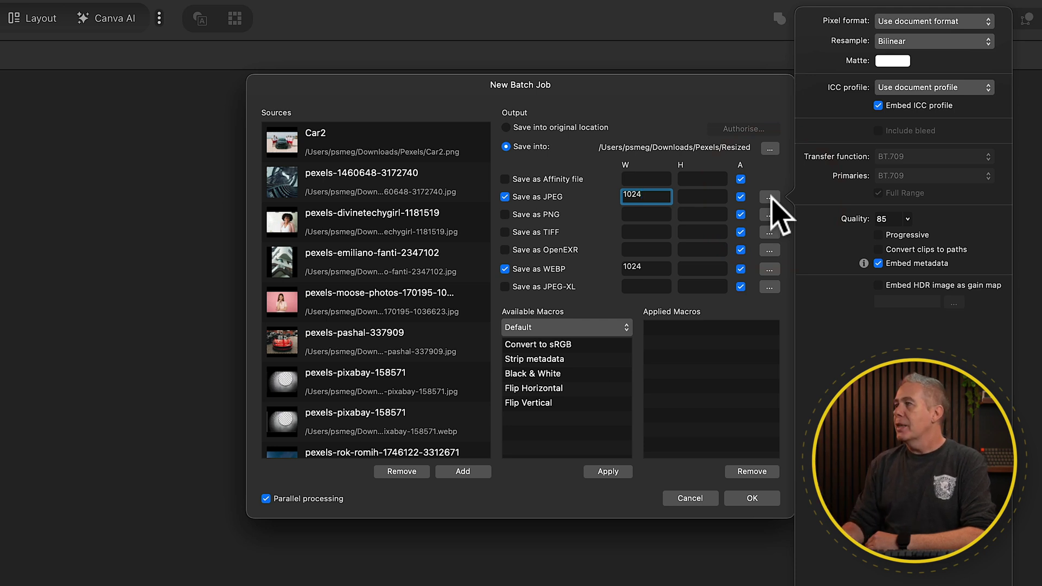
pyautogui.click(908, 219)
pyautogui.moveTo(901, 233); pyautogui.dragTo(892, 233)
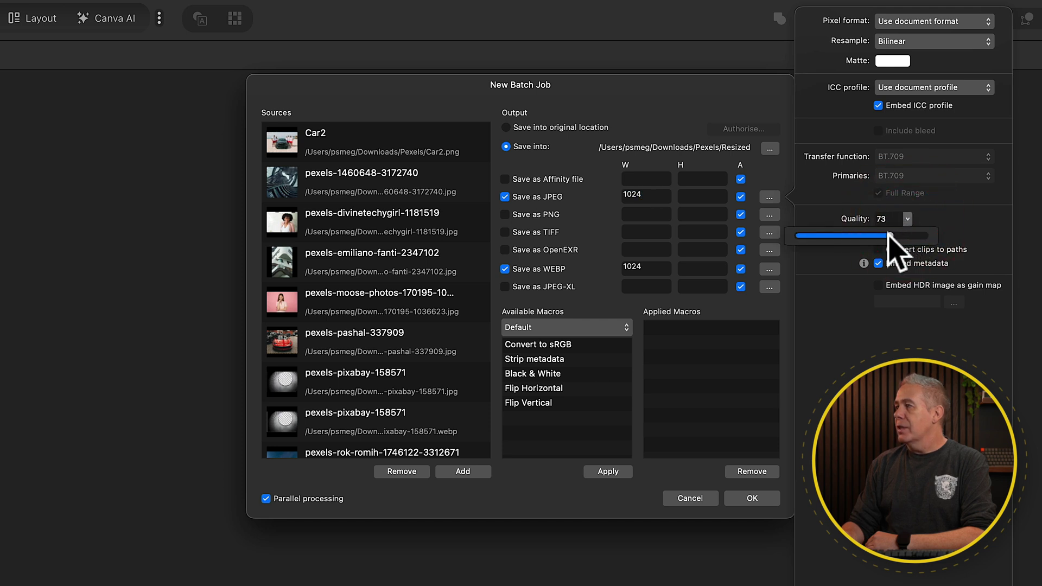
pyautogui.click(885, 328)
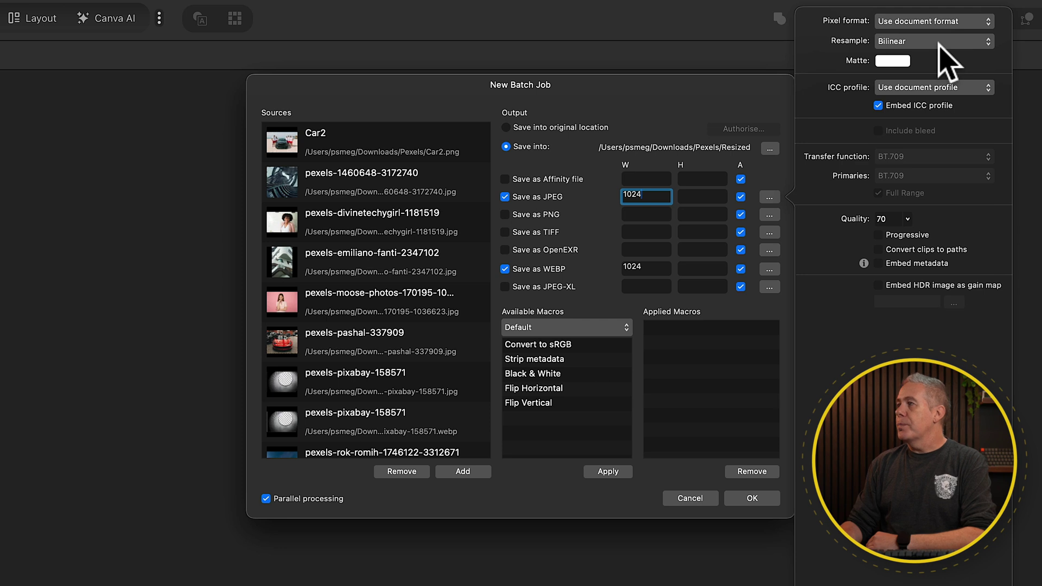
pyautogui.click(647, 118)
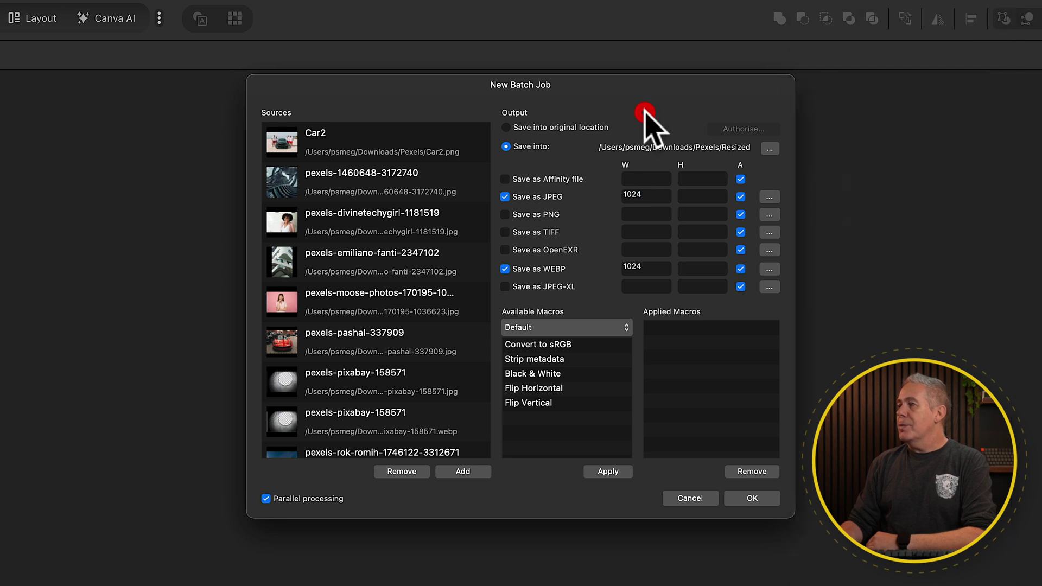
# Lower the WebP output quality from 100 to 70, keeping Bilinear resampling
pyautogui.click(770, 270)
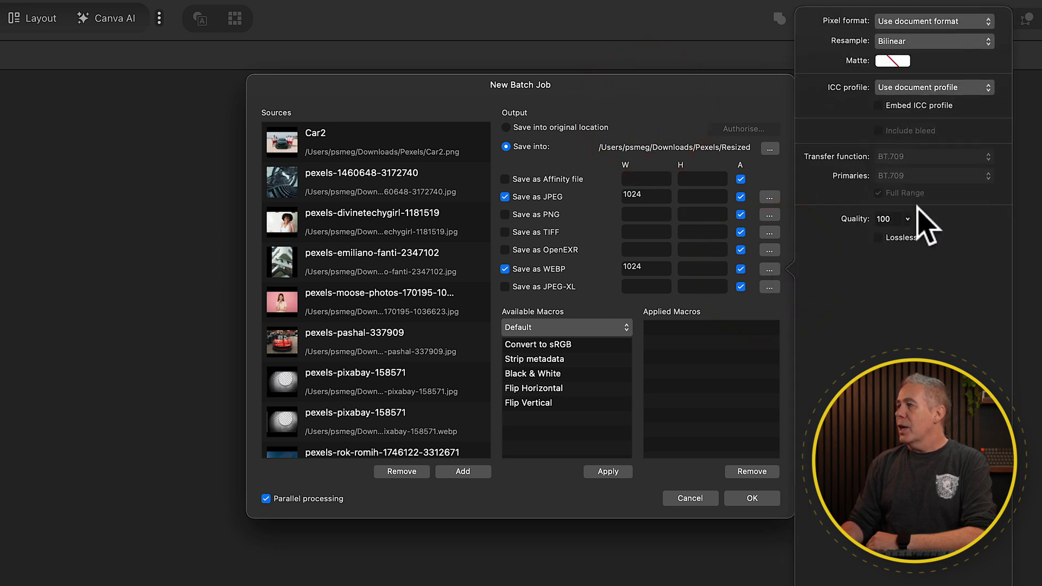
pyautogui.click(907, 219)
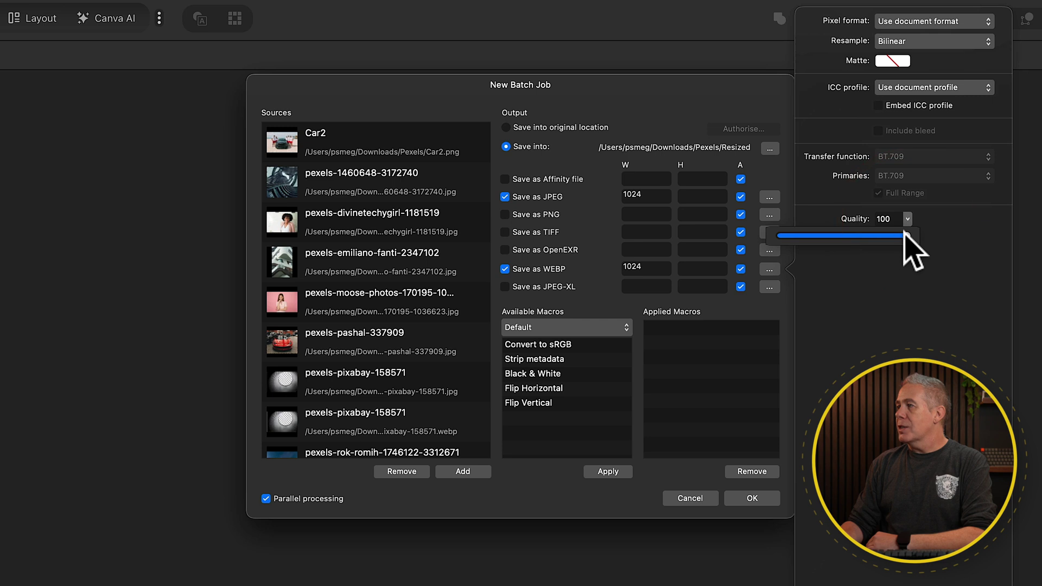
pyautogui.moveTo(905, 235); pyautogui.dragTo(875, 235)
pyautogui.click(867, 238)
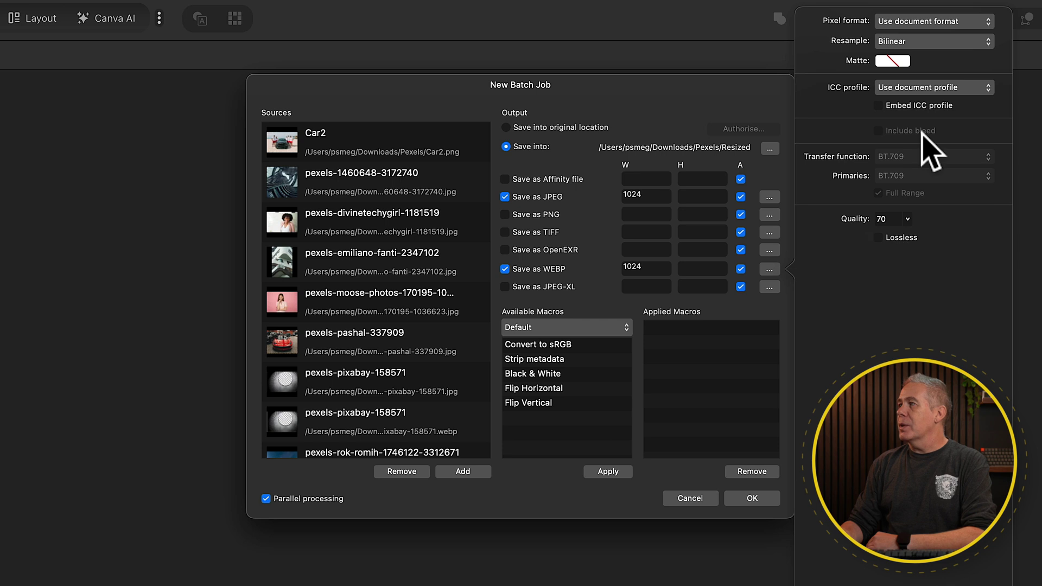
pyautogui.click(929, 42)
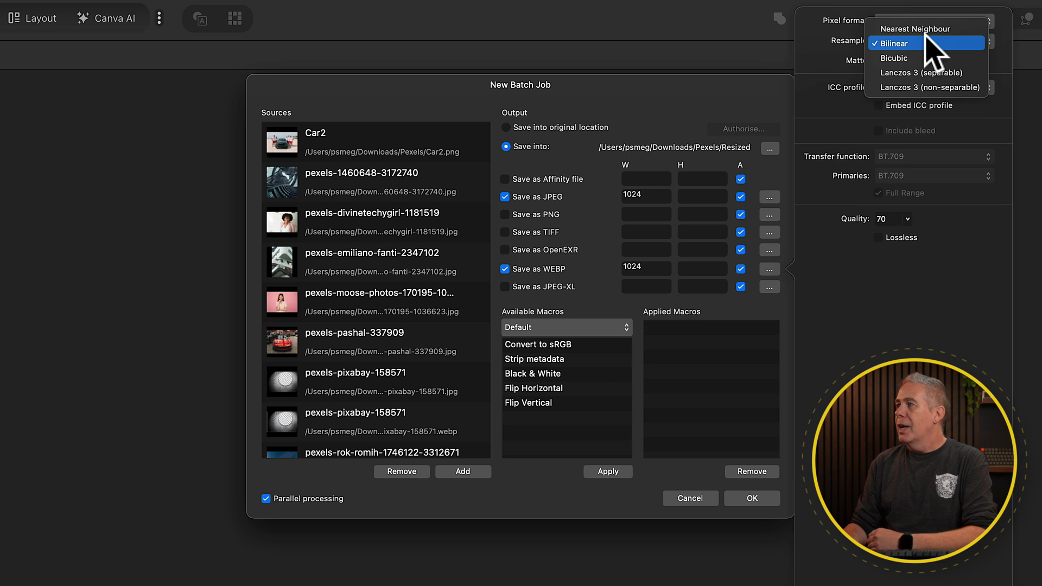
pyautogui.click(944, 290)
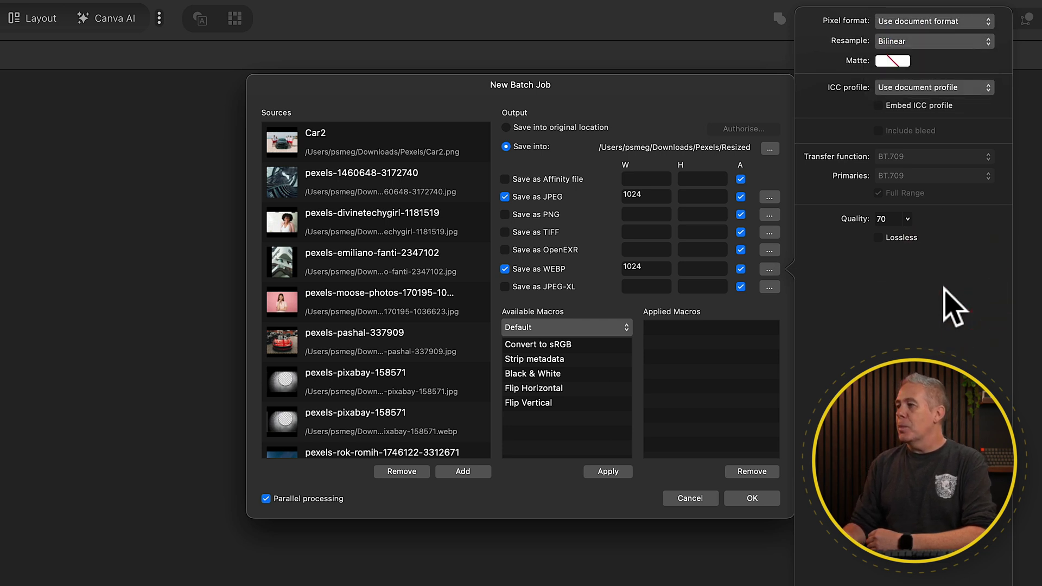
pyautogui.click(550, 358)
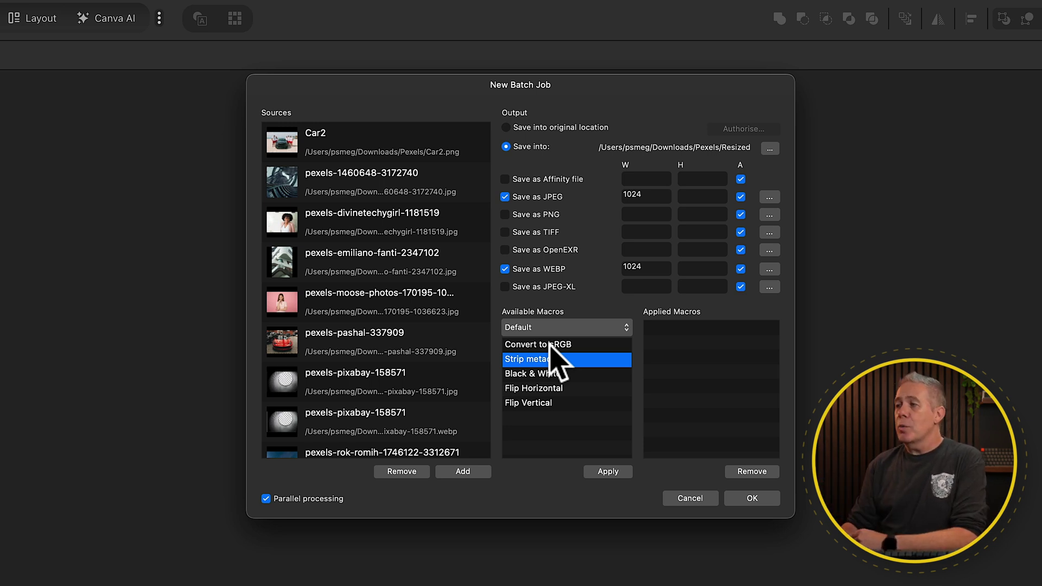
pyautogui.click(551, 344)
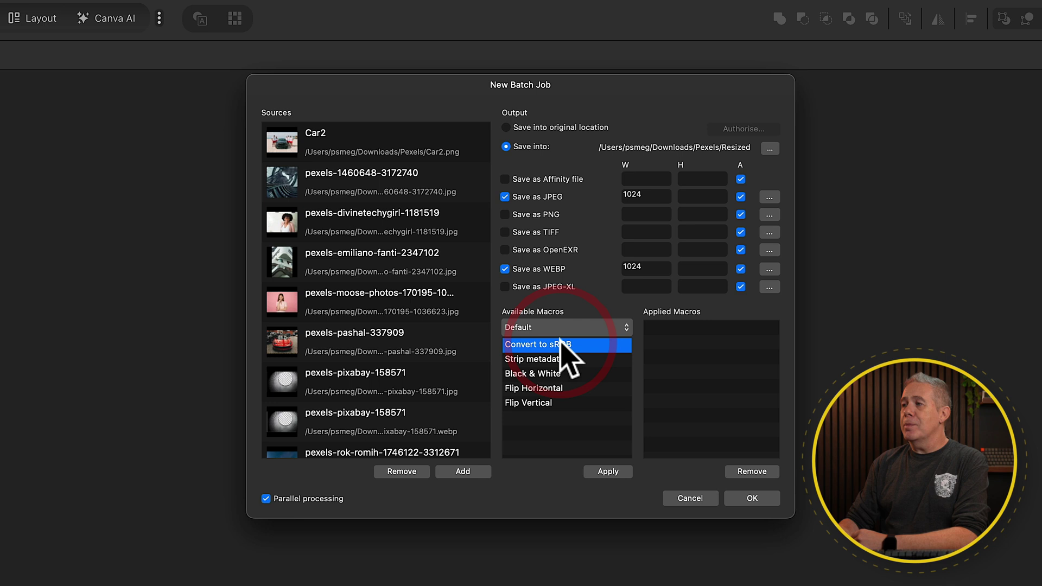
pyautogui.click(609, 470)
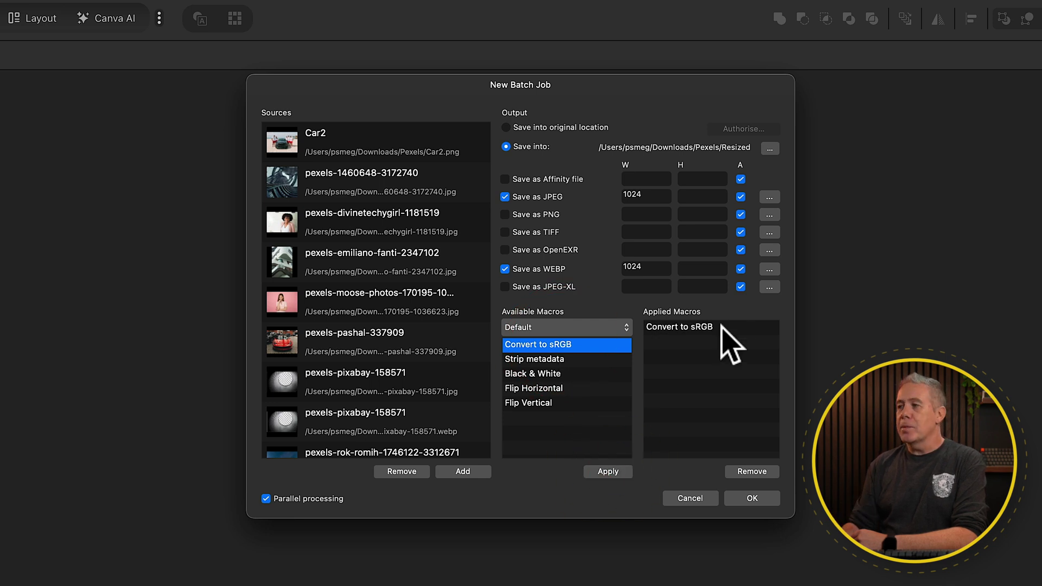
pyautogui.click(566, 373)
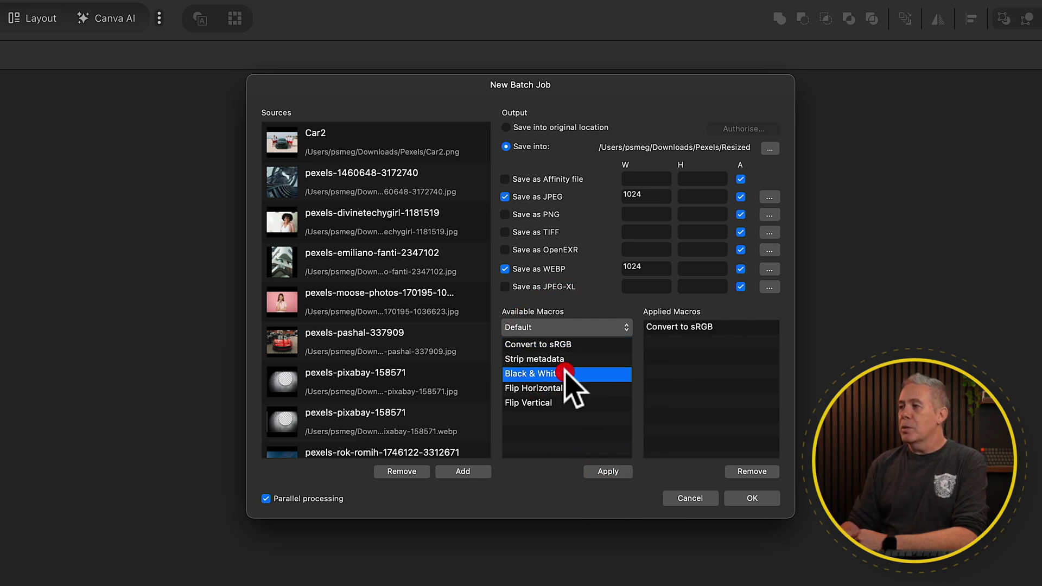
pyautogui.click(608, 471)
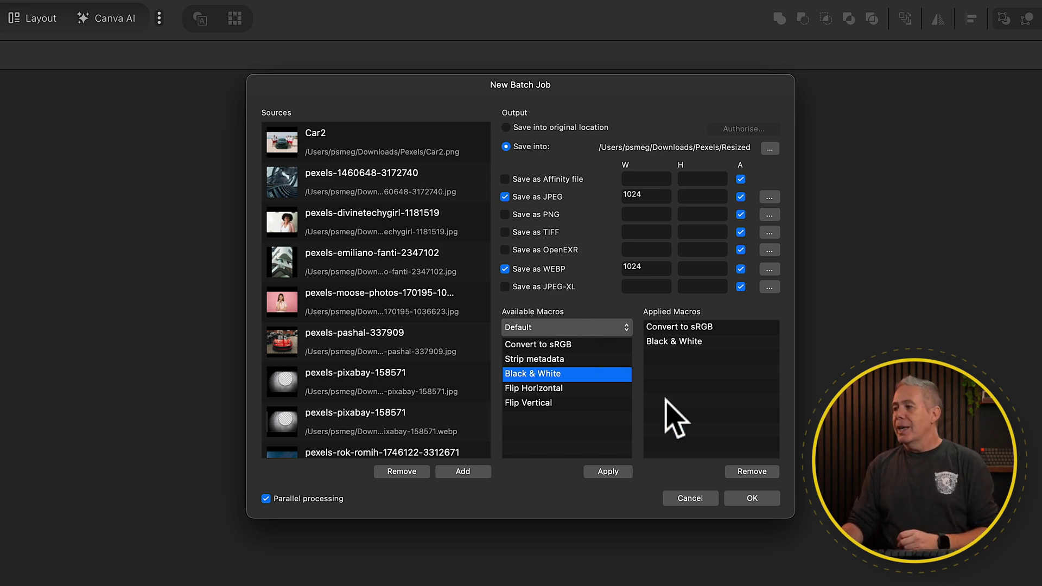
pyautogui.click(697, 326)
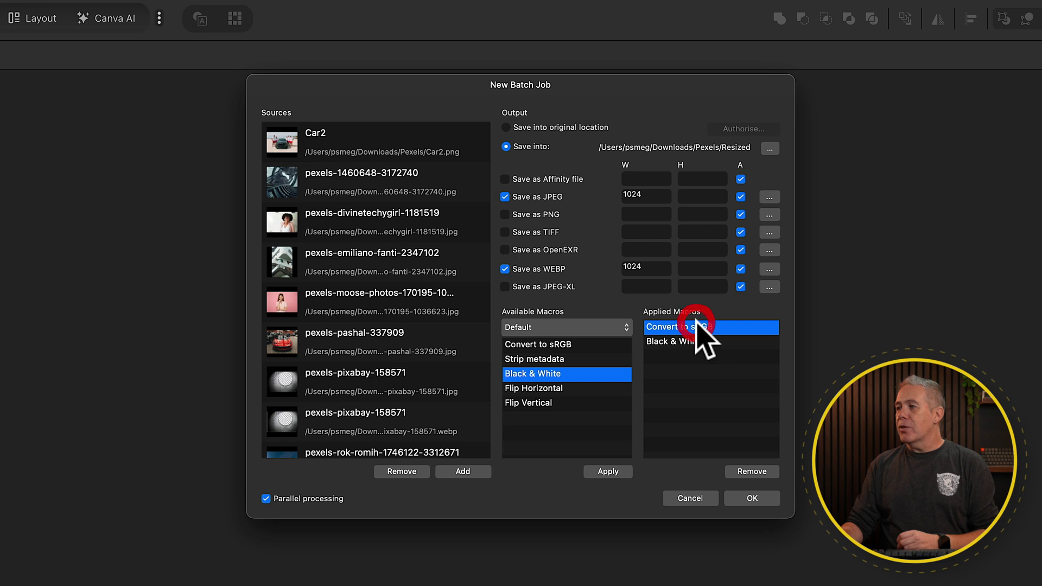
pyautogui.click(752, 471)
pyautogui.click(751, 471)
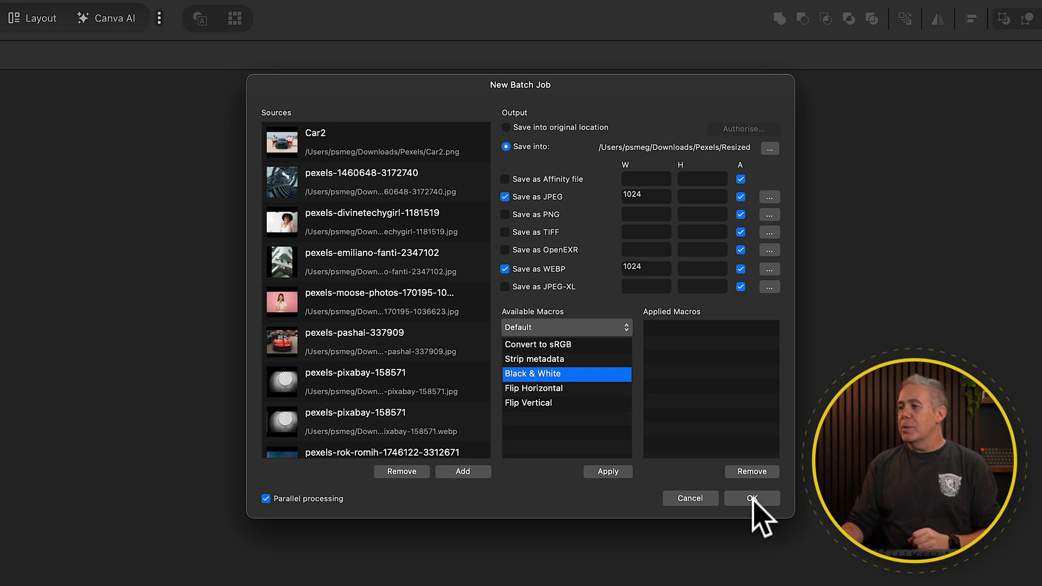
pyautogui.click(753, 498)
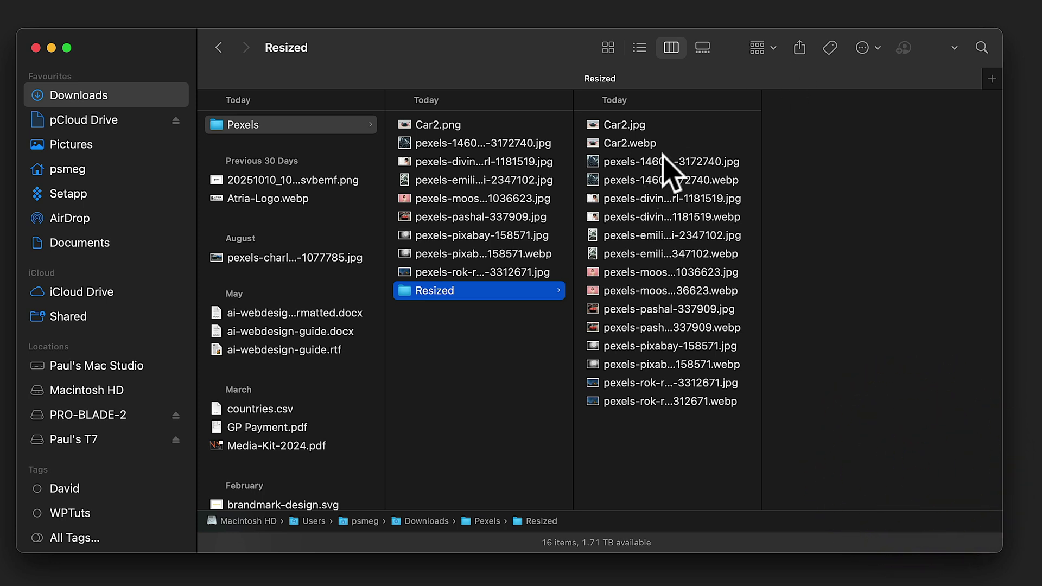
# Preview pexels-1460648-3172740.jpg and pexels-divinetechygirl-1181519.jpg to confirm their 1024 px width
pyautogui.click(663, 162)
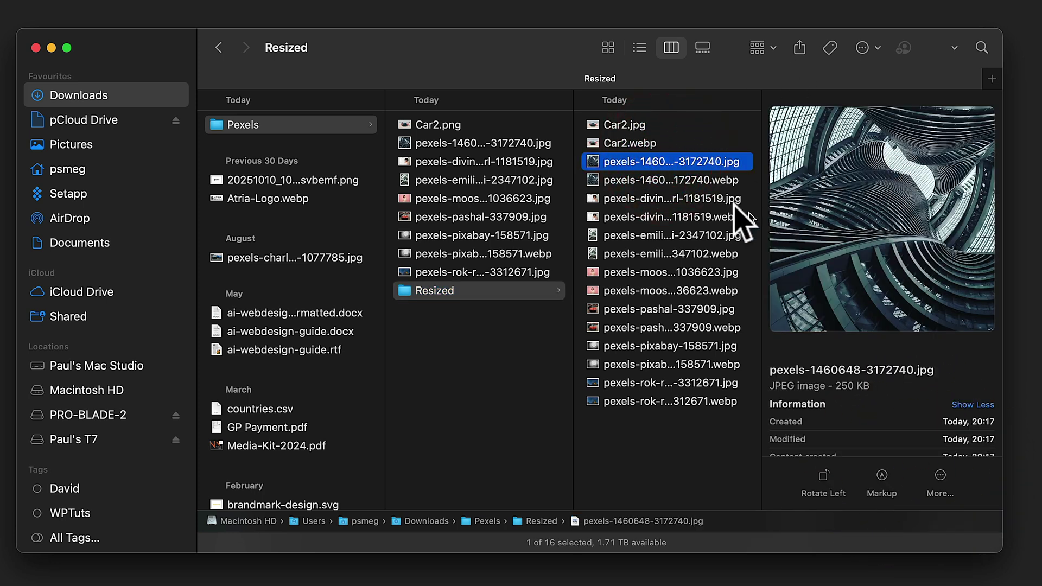
pyautogui.scroll(-3, 890, 390)
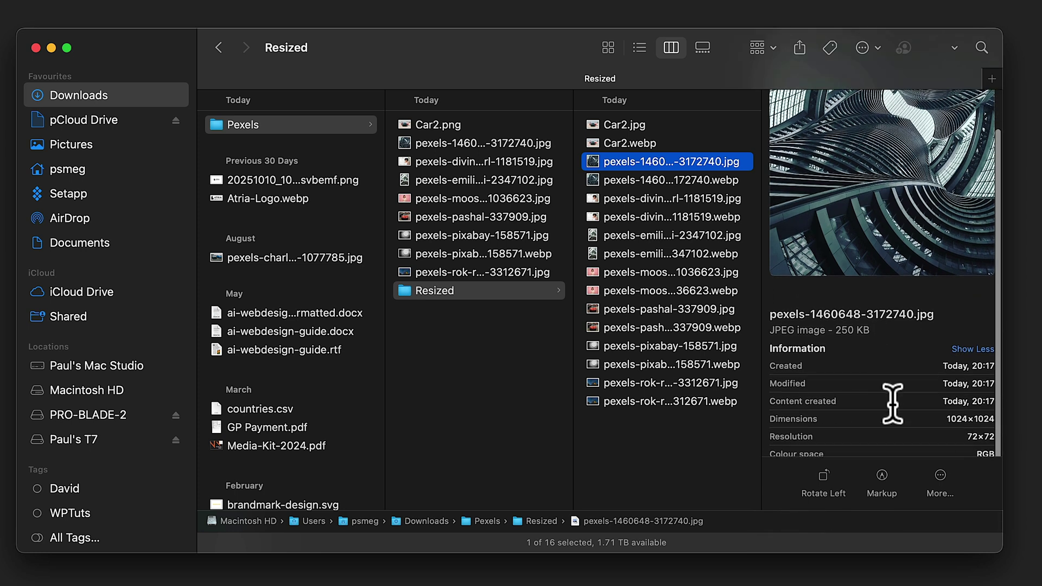
pyautogui.click(676, 198)
pyautogui.scroll(-2, 825, 380)
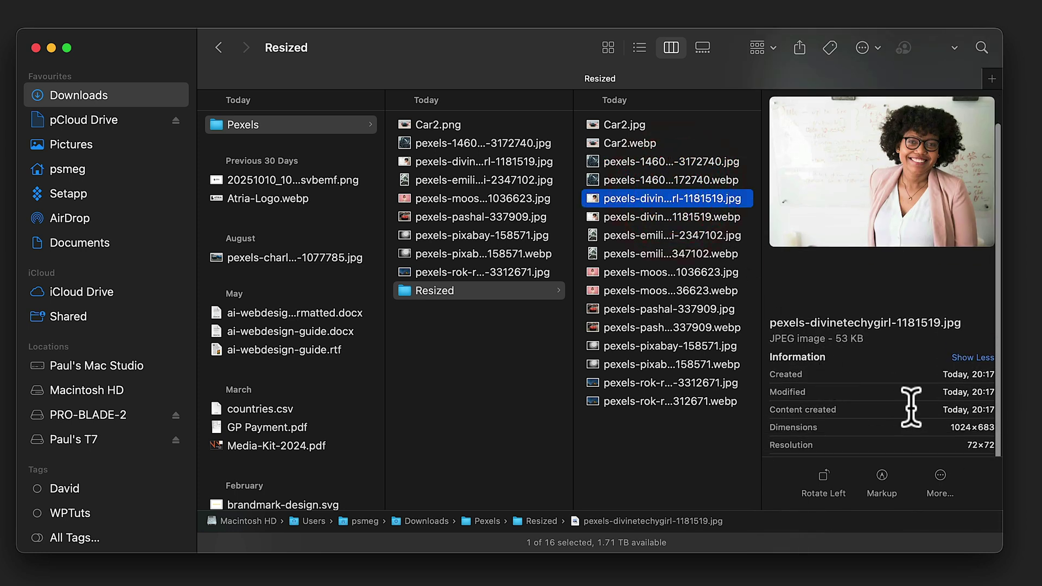